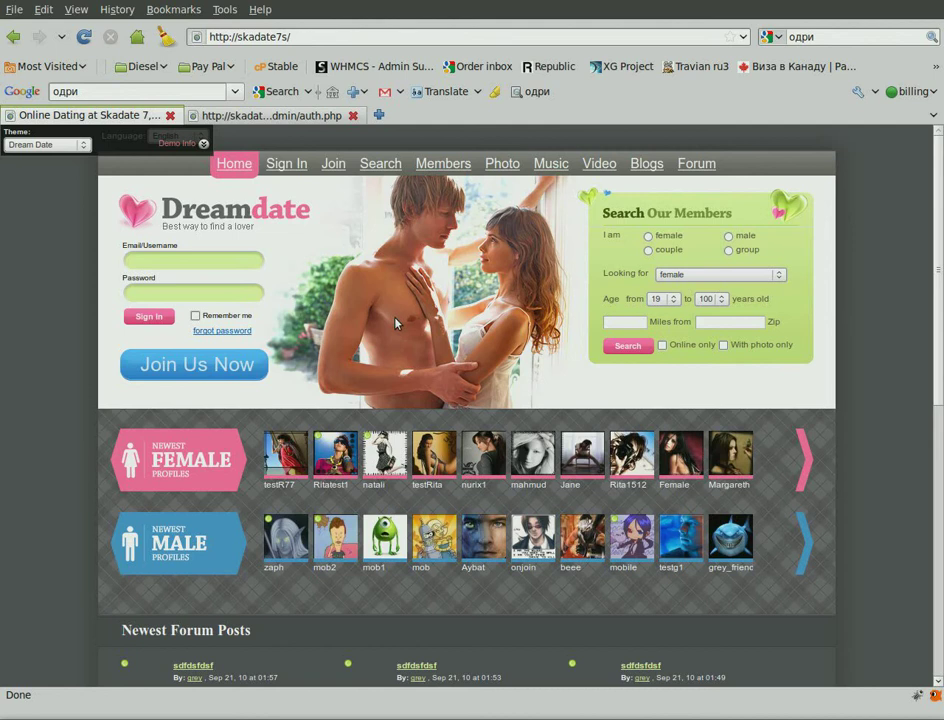
# Step: Log in to the admin panel with the administrator username and password
pyautogui.click(256, 116)
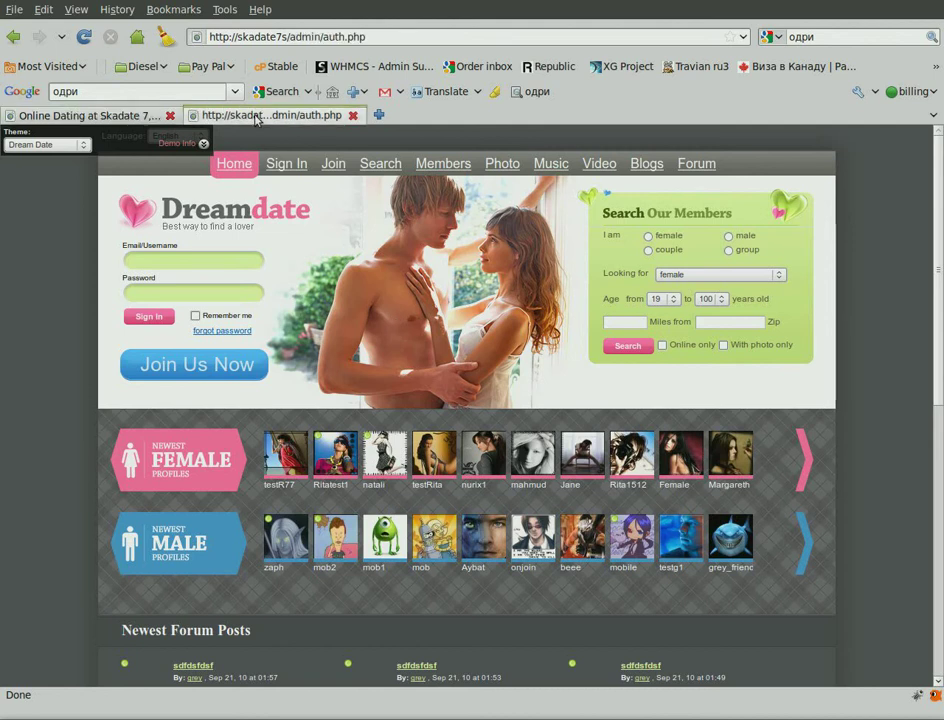
pyautogui.write('admin')
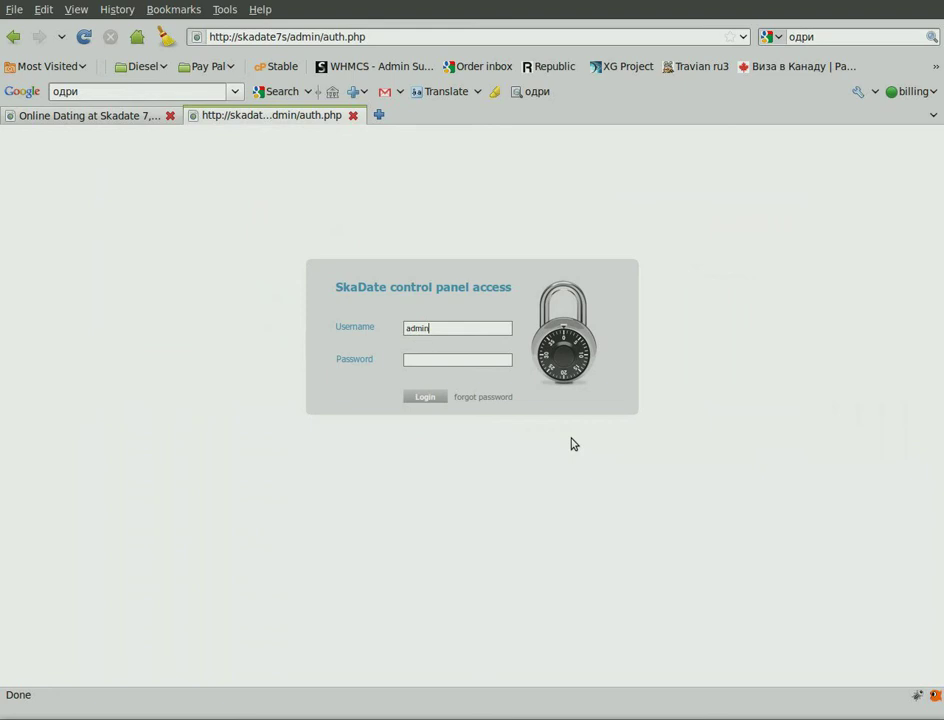
pyautogui.press('Tab')
pyautogui.write('•••••')
pyautogui.press('Return')
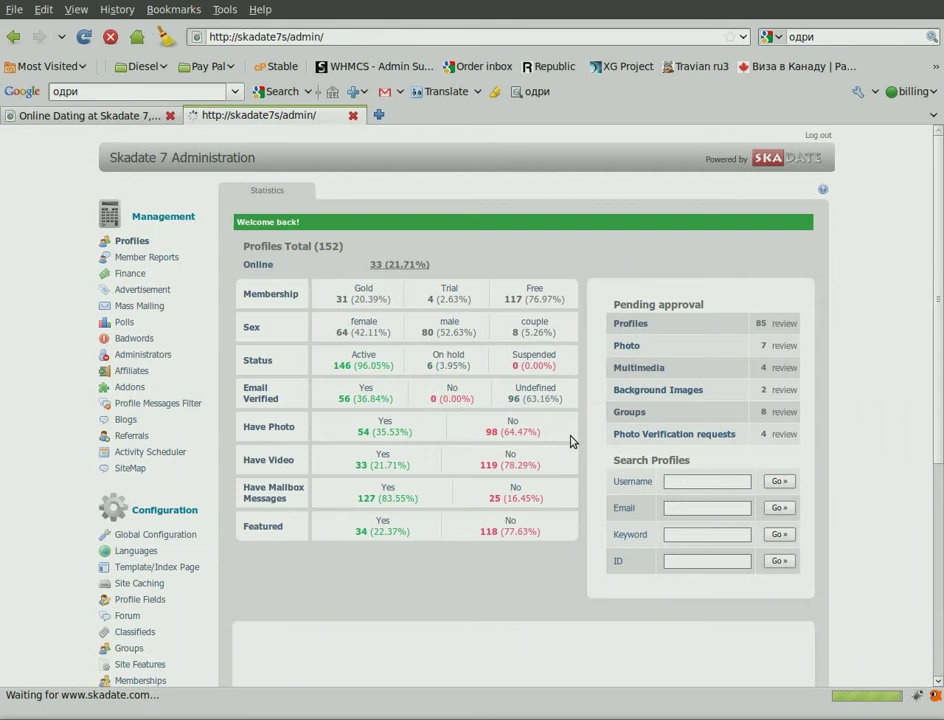
# Step: Open the Advertisement section and review the Ads Bind table of page positions
pyautogui.click(165, 290)
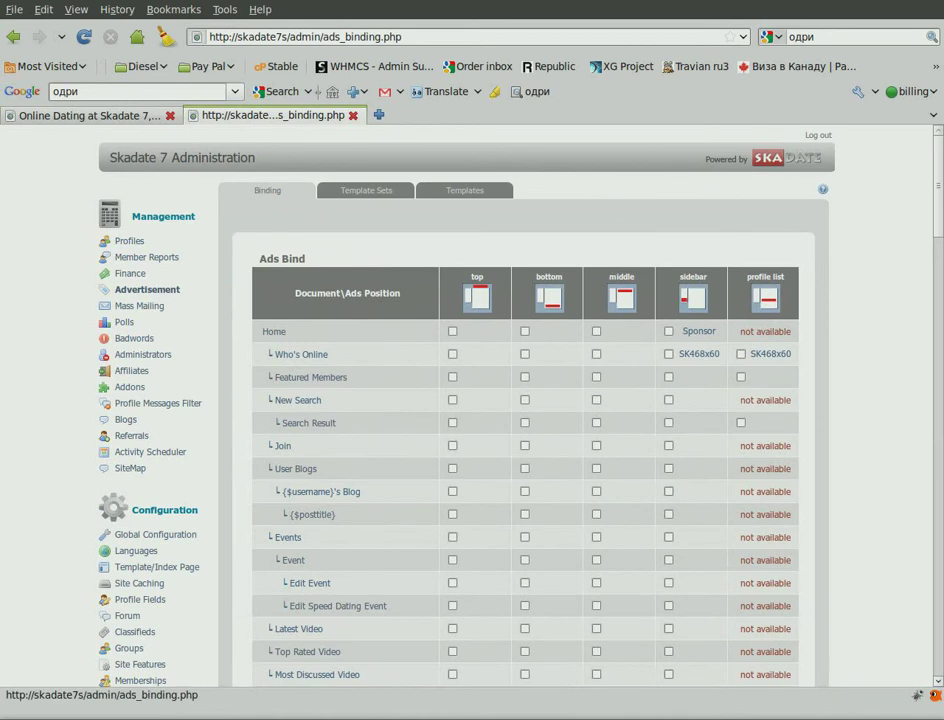
pyautogui.scroll(-2, 709, 446)
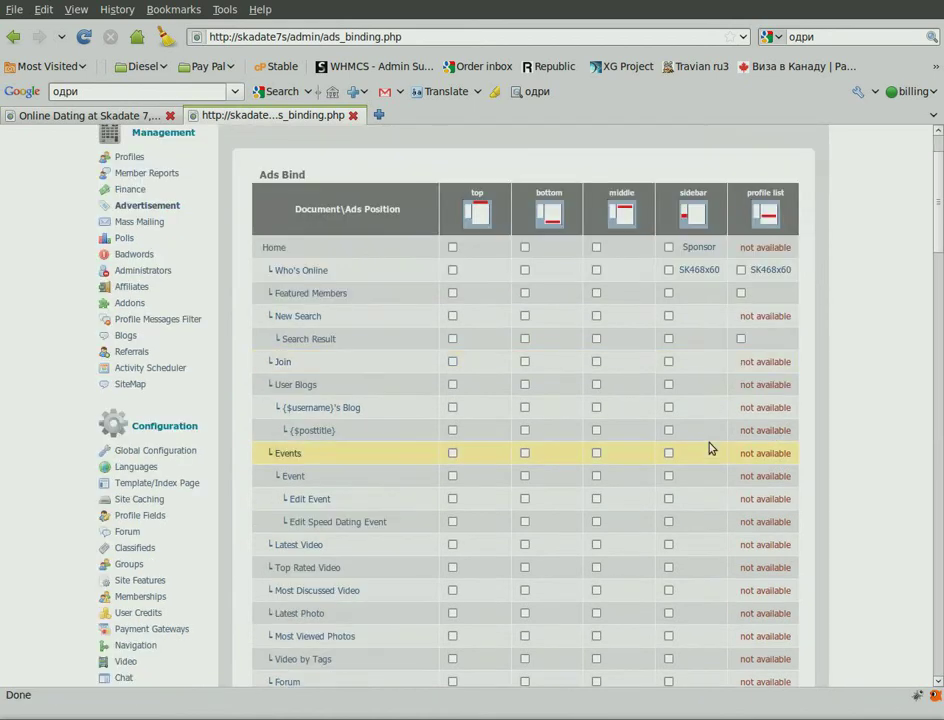
pyautogui.scroll(2, 709, 446)
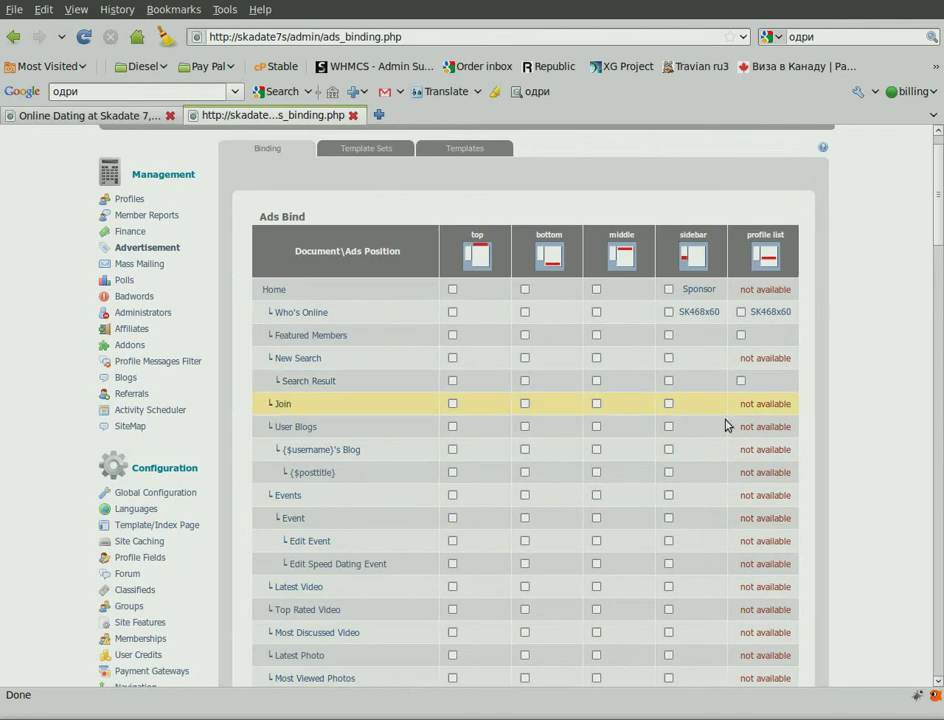
pyautogui.scroll(1, 727, 423)
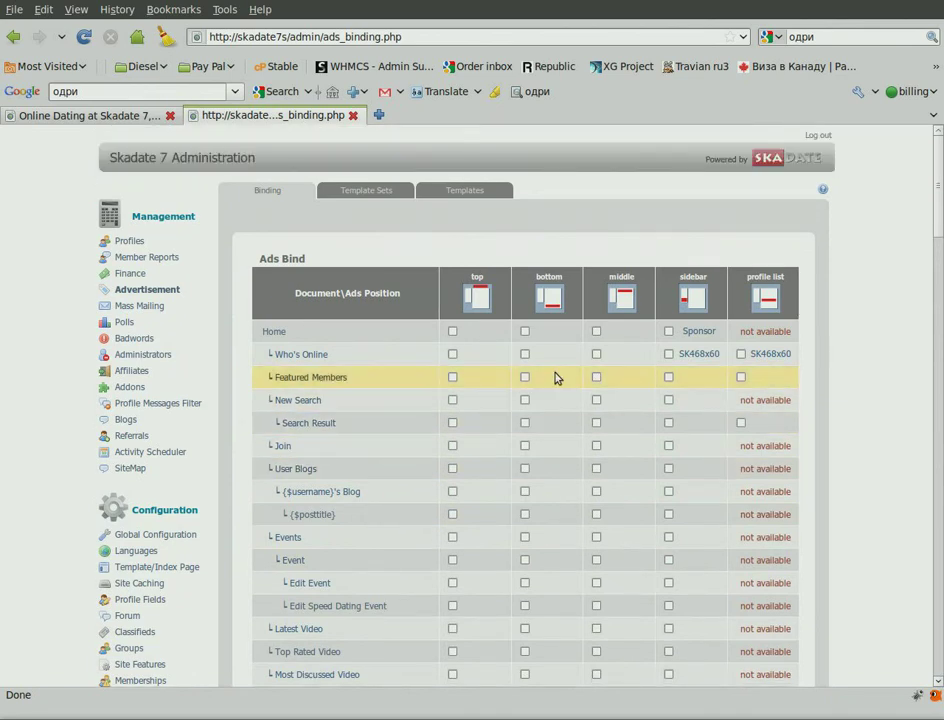
# Step: Go to ad Templates and review the existing ads SK468x60 and SK120x240
pyautogui.click(472, 193)
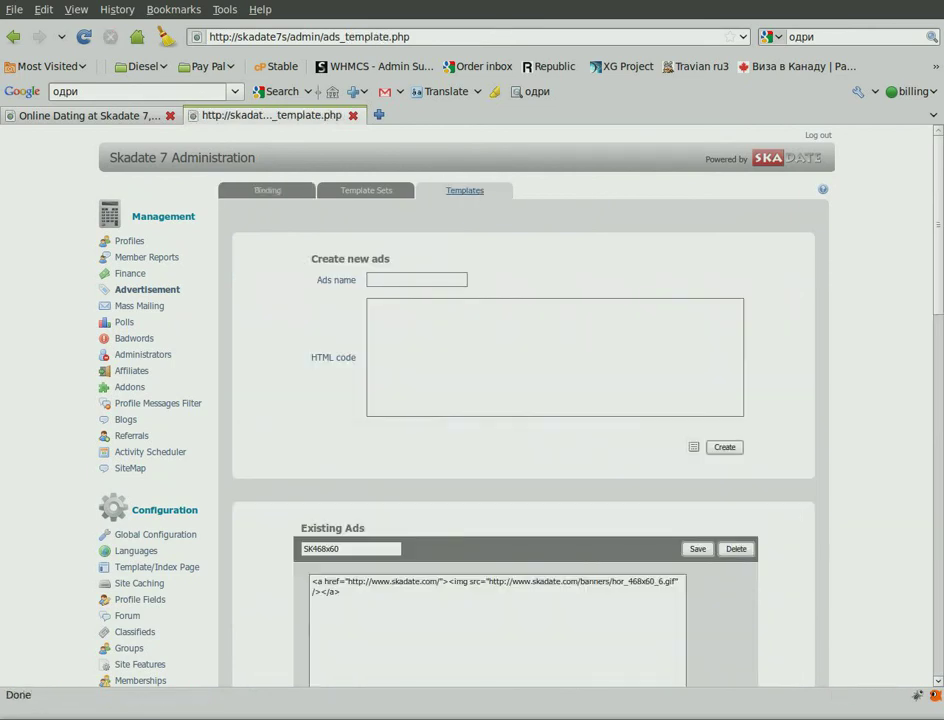
pyautogui.scroll(-5, 840, 464)
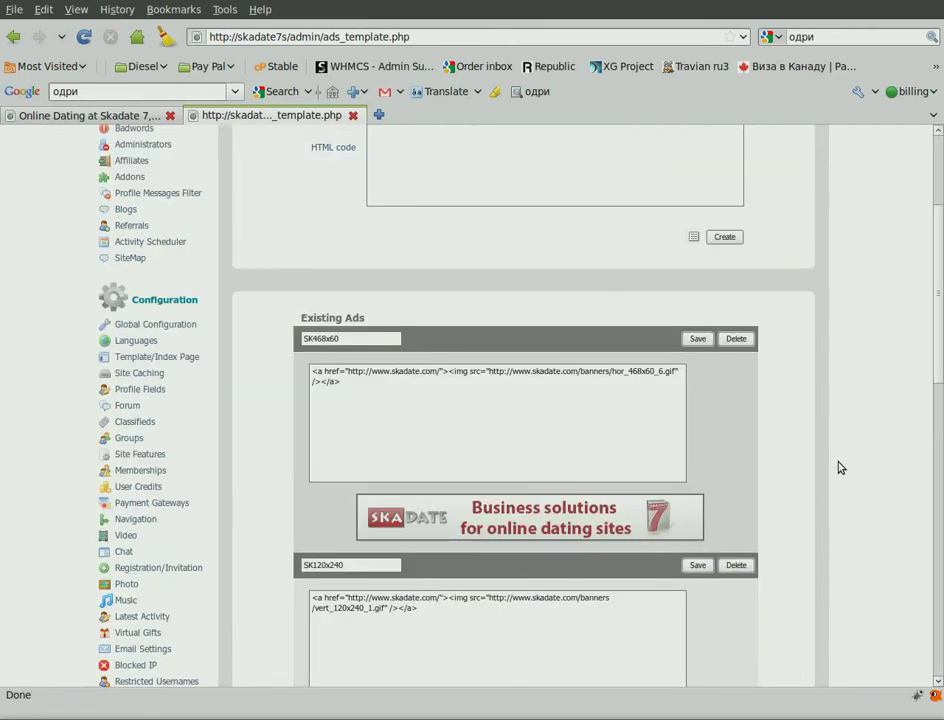
pyautogui.scroll(2, 840, 467)
pyautogui.scroll(5, 840, 467)
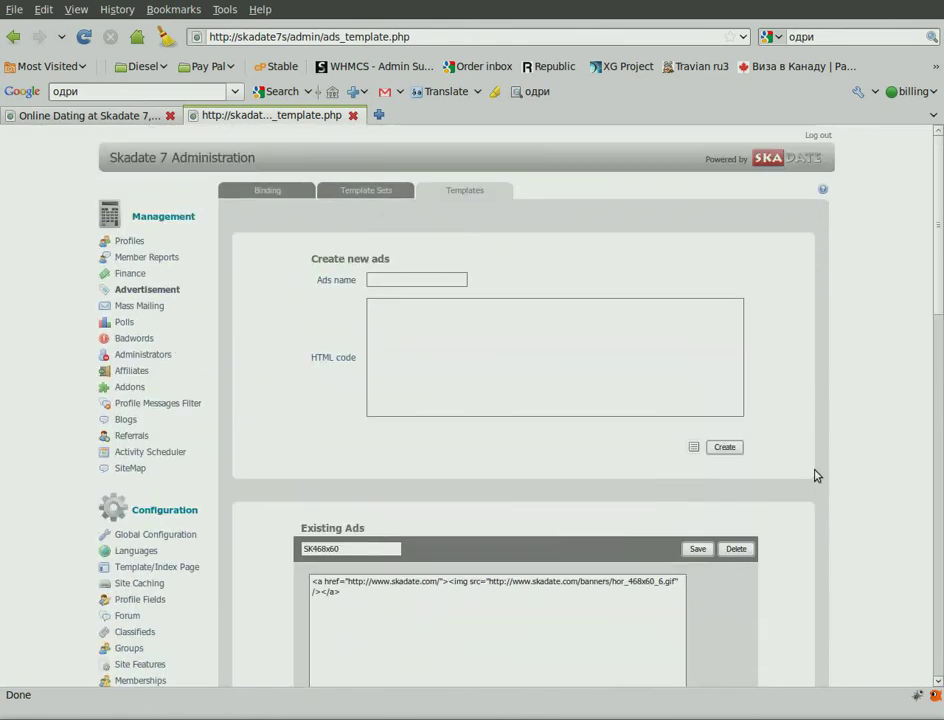
# Step: Name the ad 'new one', paste the SkaDate banner HTML, and preview it
pyautogui.doubleClick(381, 279)
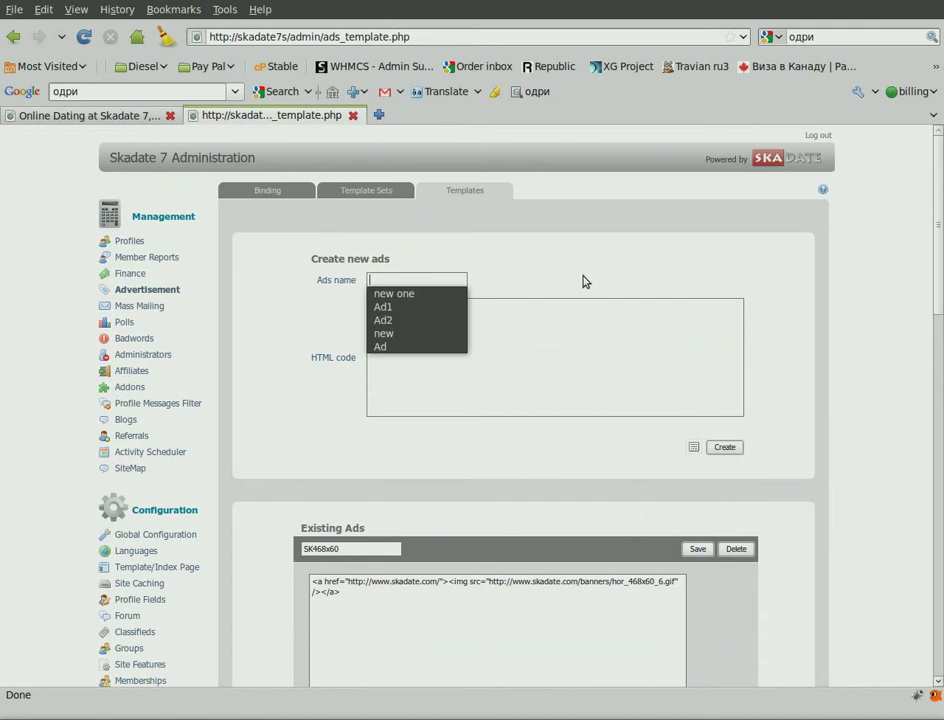
pyautogui.click(431, 294)
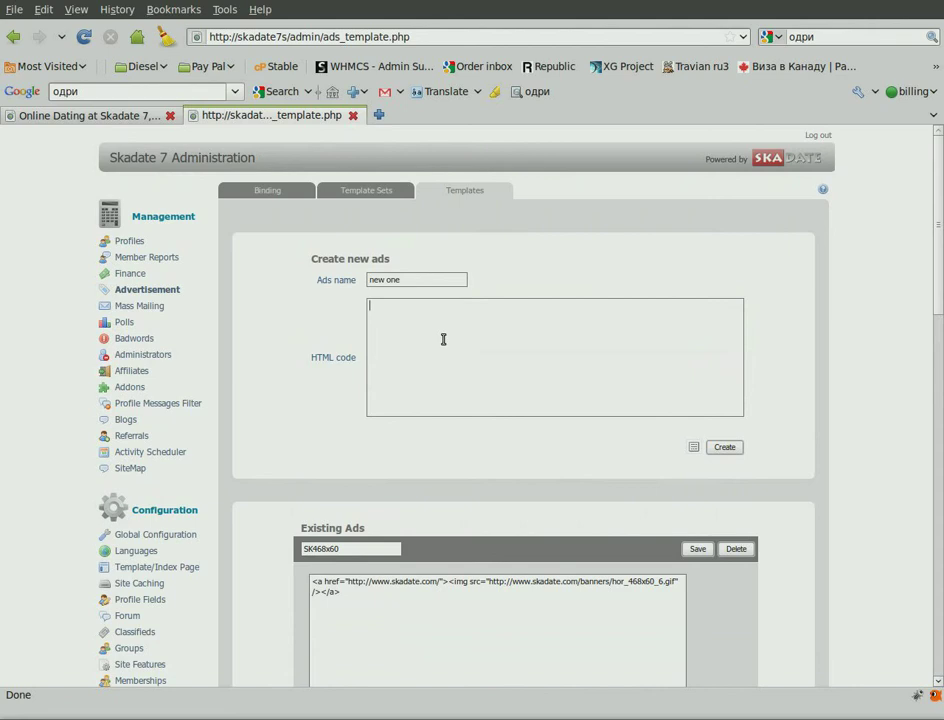
pyautogui.write('<a href="http://www.skadate.com/"><img src="http://www.skadate.com/banners/SkaDate_Community_Software_and_Dating_Script.gif" /></a>')
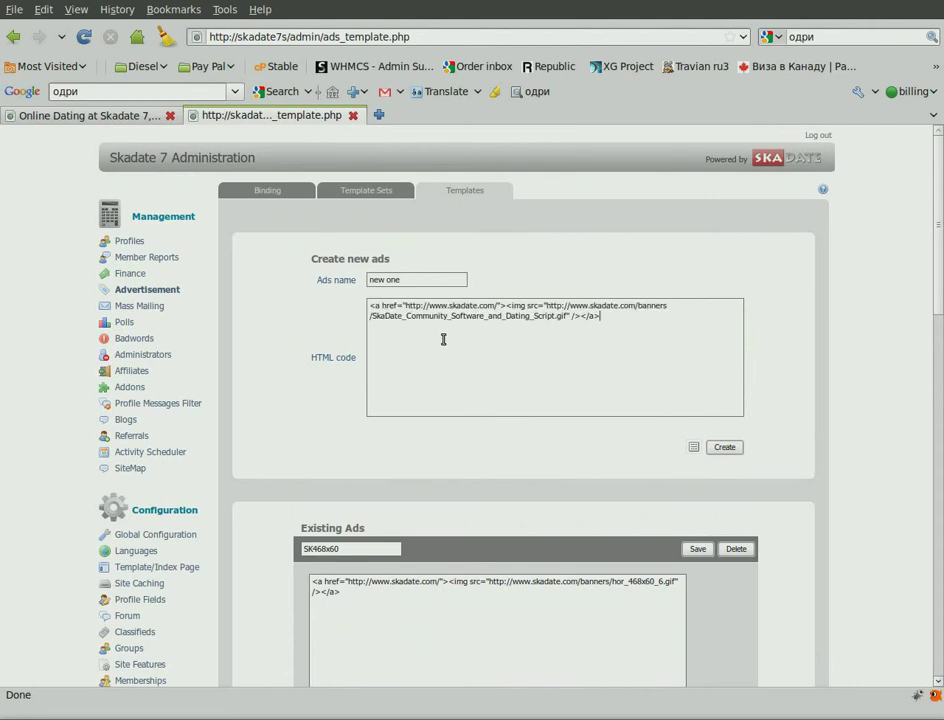
pyautogui.click(693, 448)
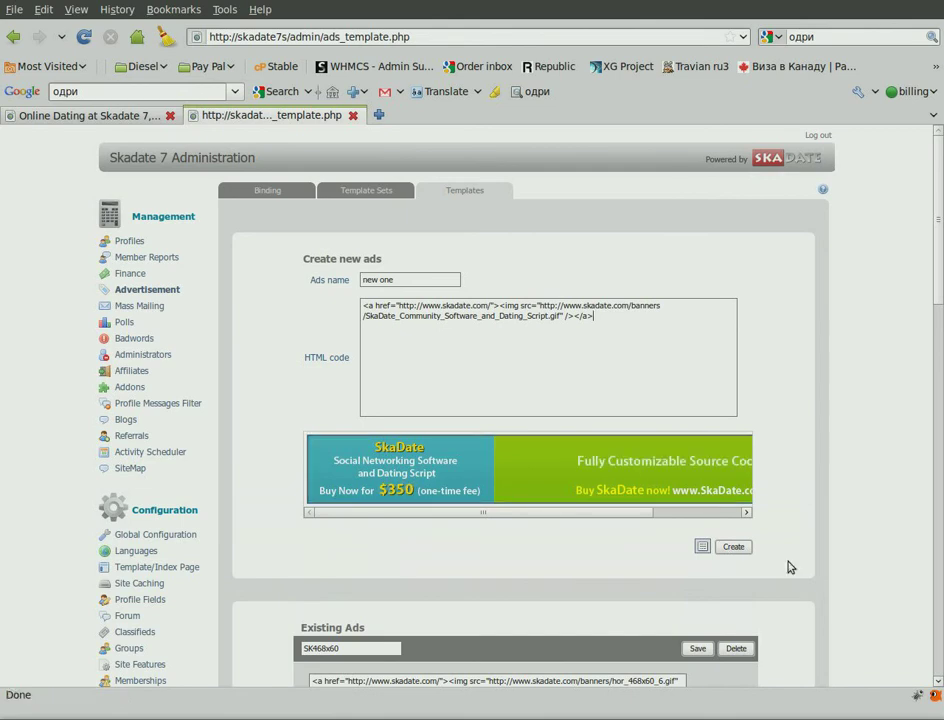
# Step: Create the ad and check it now heads the Existing Ads list
pyautogui.click(740, 551)
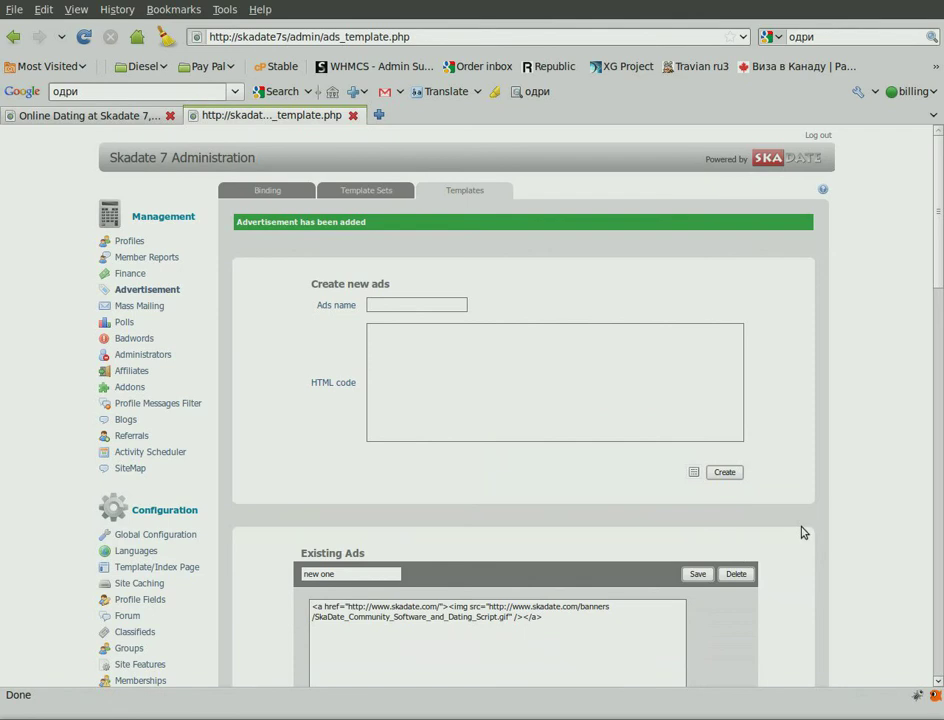
pyautogui.scroll(-4, 801, 532)
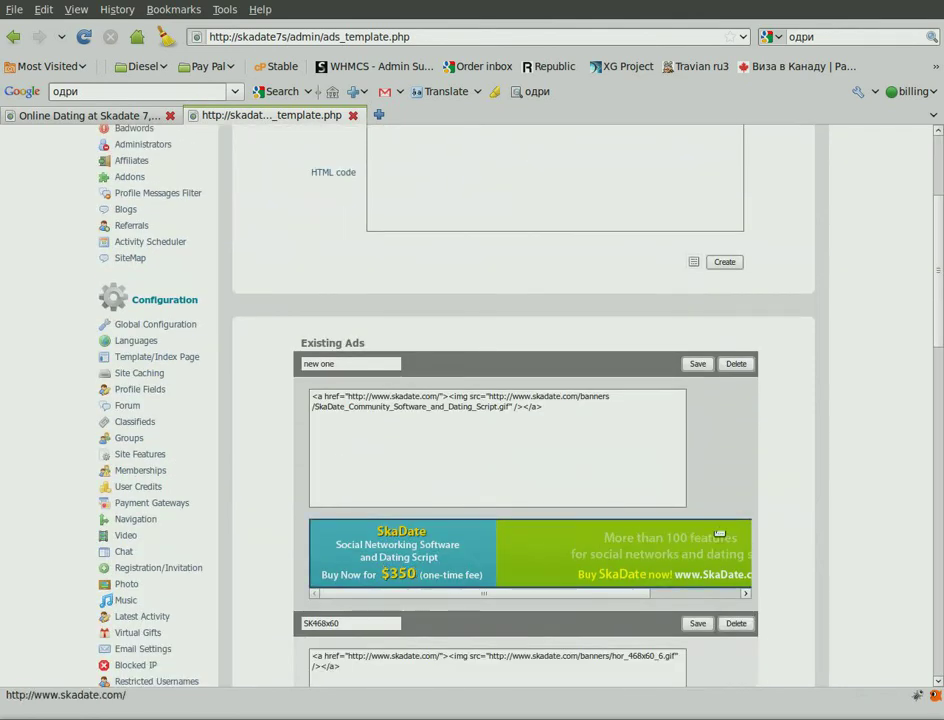
pyautogui.scroll(3, 793, 535)
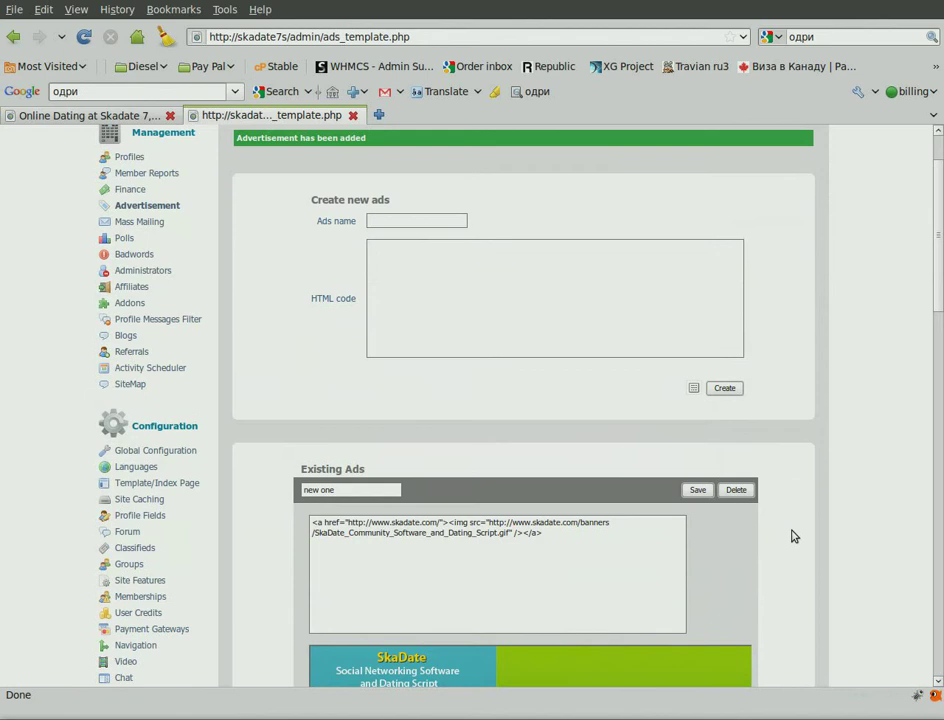
pyautogui.scroll(2, 793, 535)
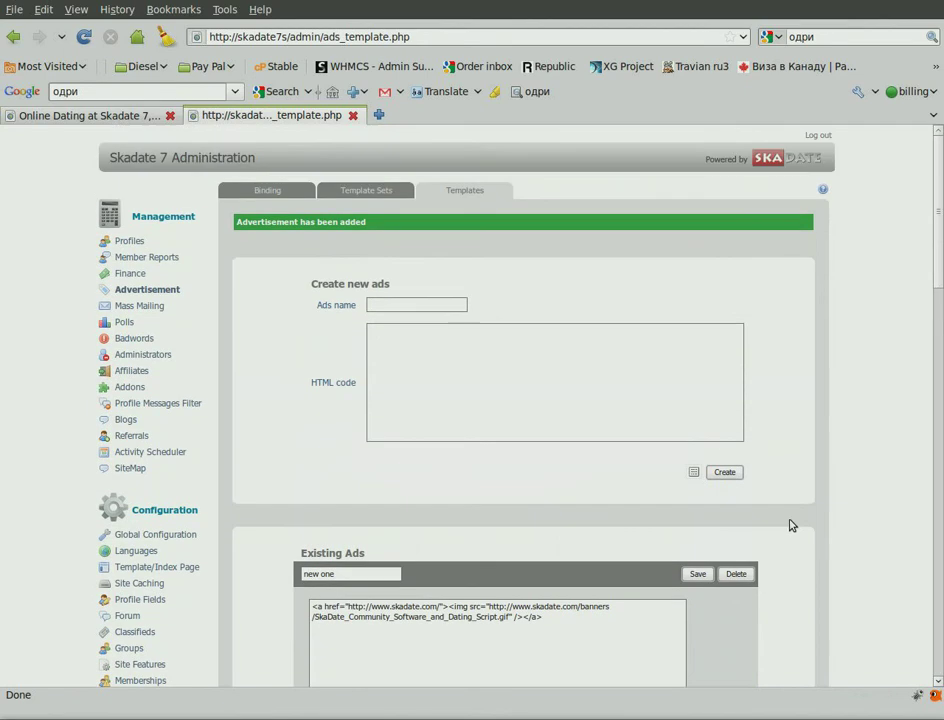
# Step: Go to Template Sets and start creating a new template set
pyautogui.click(356, 191)
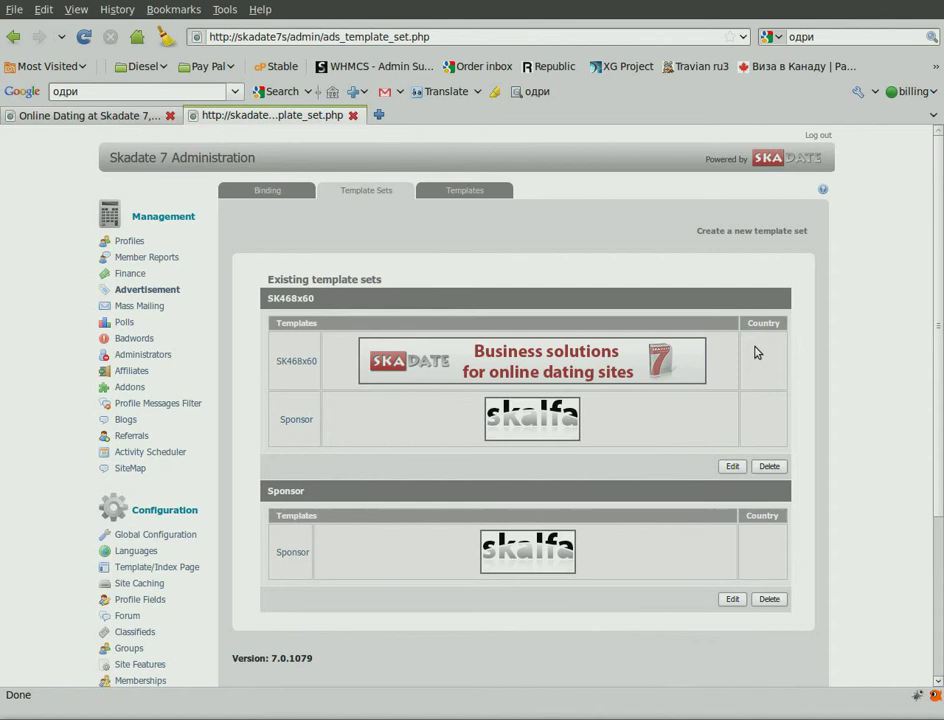
pyautogui.click(746, 233)
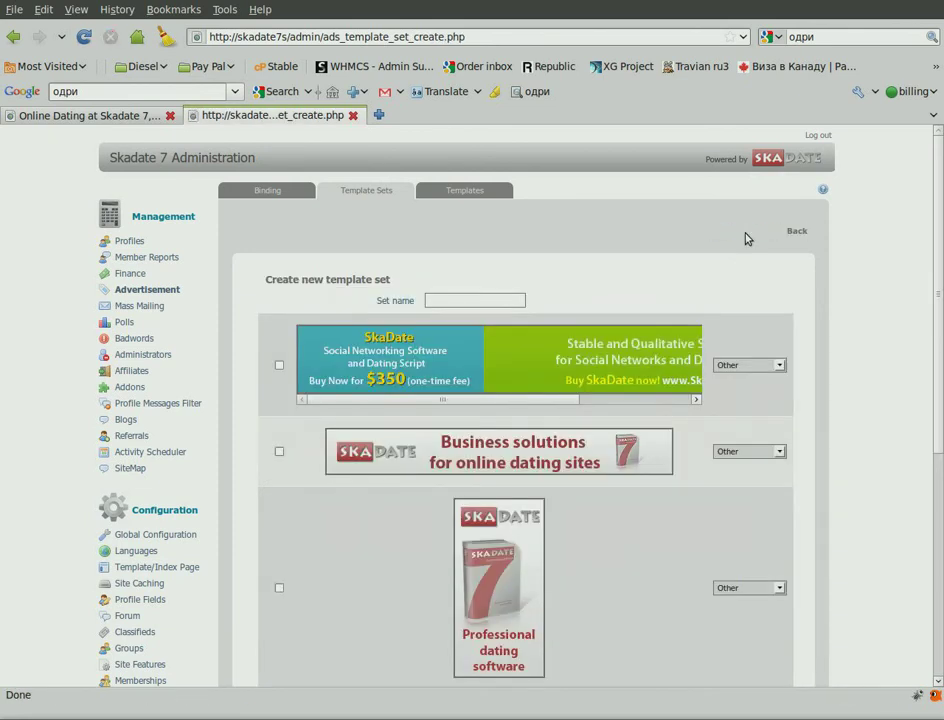
# Step: Name the set 'new' and include the first banner, Business solutions and Professional dating software
pyautogui.scroll(-1, 824, 398)
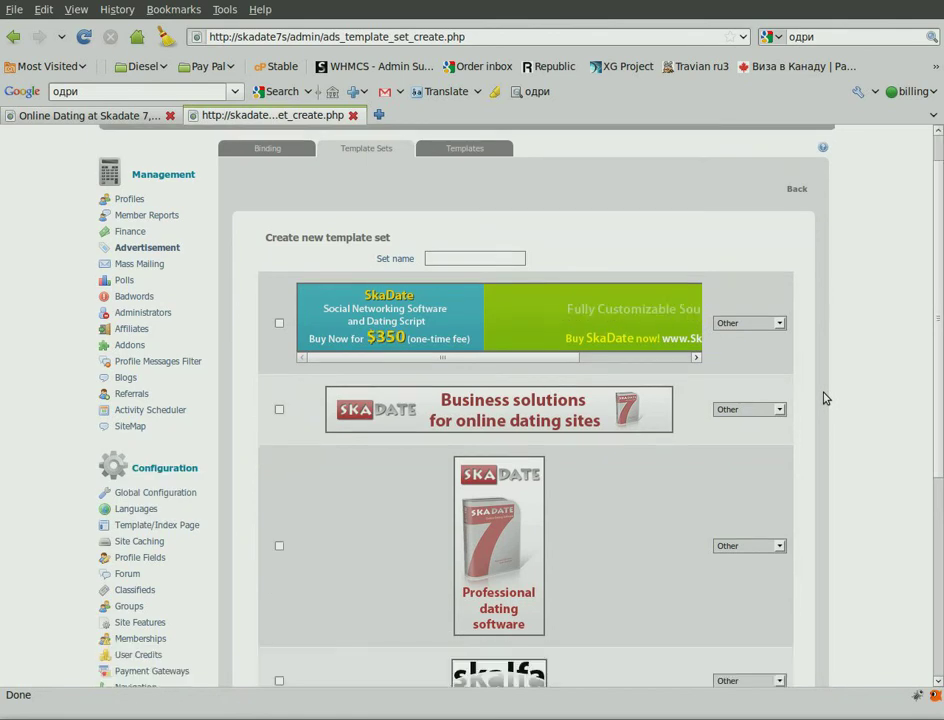
pyautogui.scroll(-1, 824, 398)
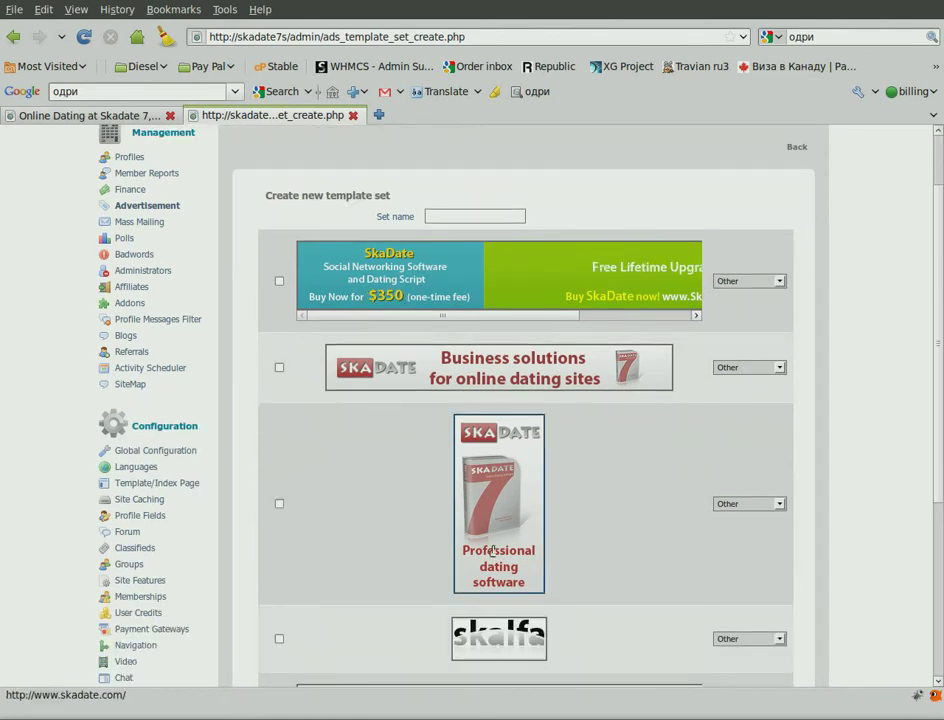
pyautogui.click(492, 214)
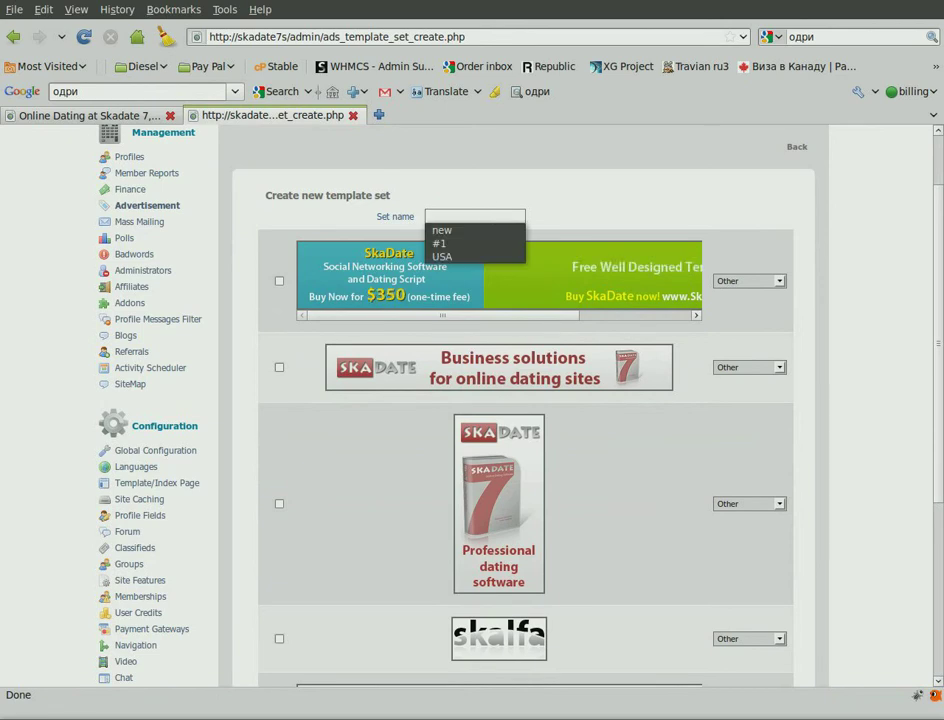
pyautogui.click(470, 231)
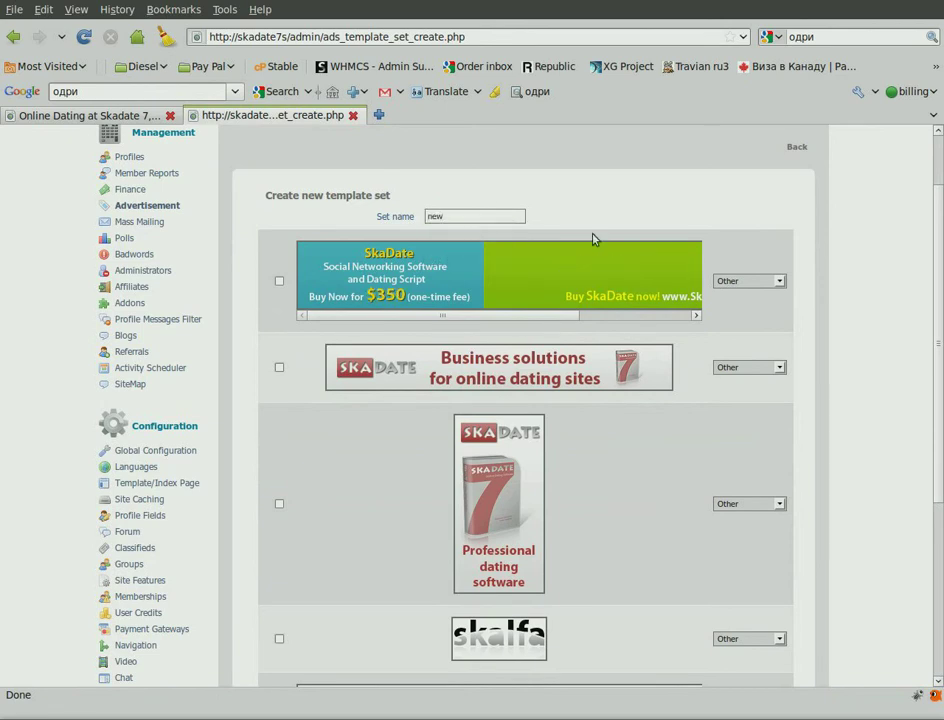
pyautogui.click(279, 284)
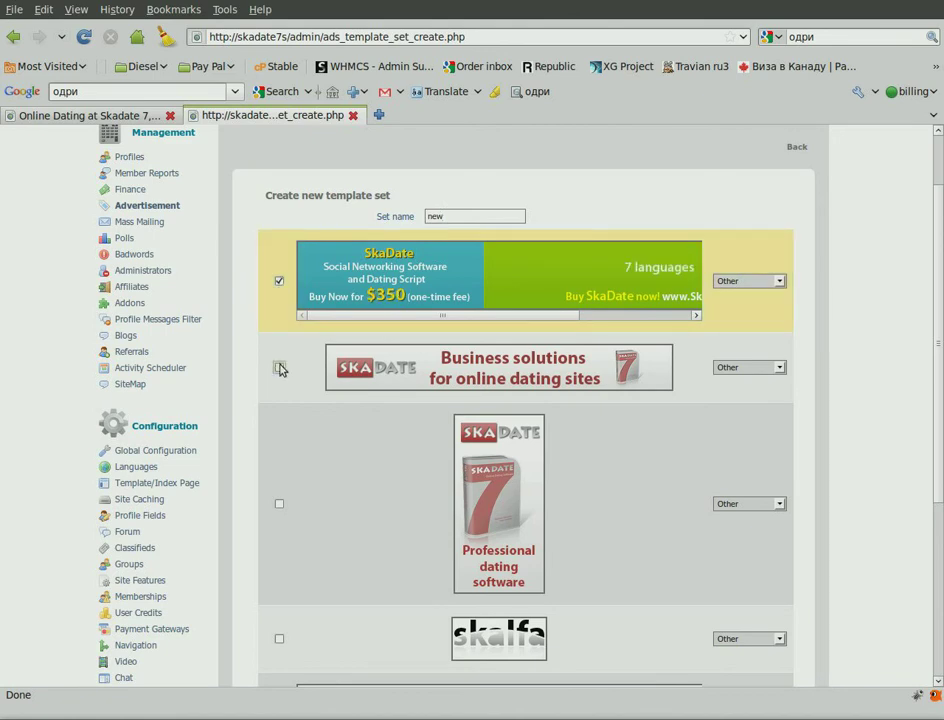
pyautogui.click(279, 367)
pyautogui.click(280, 504)
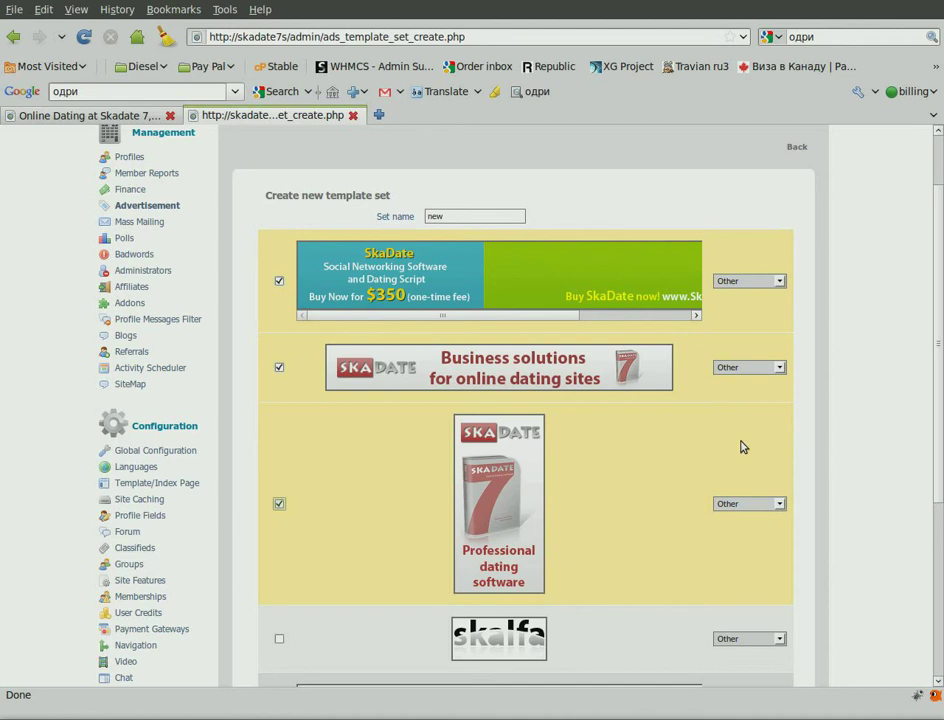
# Step: Target the Business solutions banner at United States
pyautogui.click(779, 368)
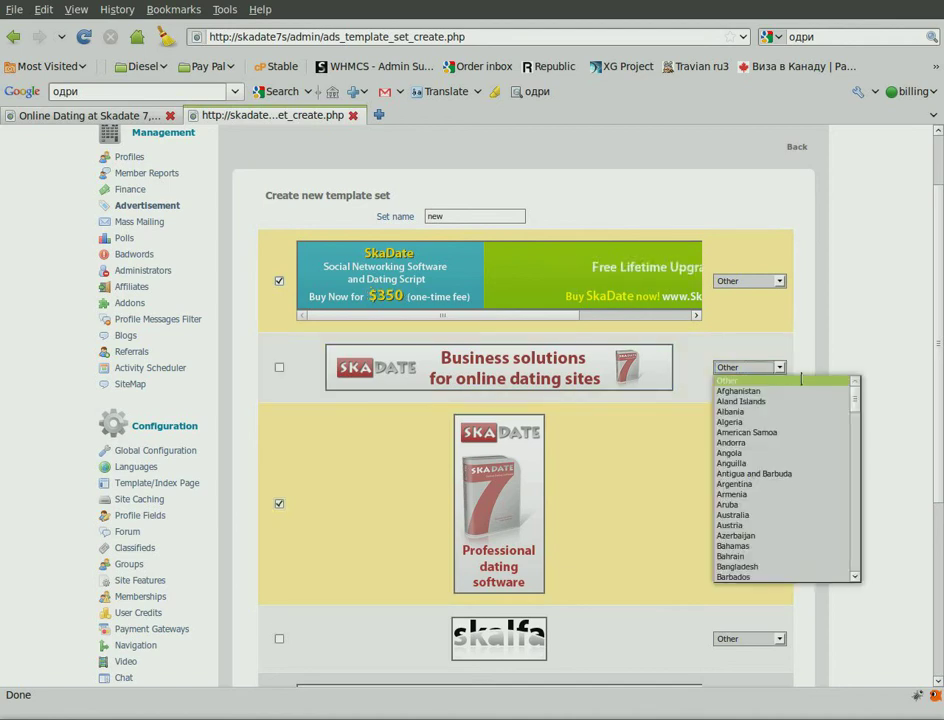
pyautogui.scroll(-2, 855, 404)
pyautogui.moveTo(855, 404); pyautogui.dragTo(855, 566)
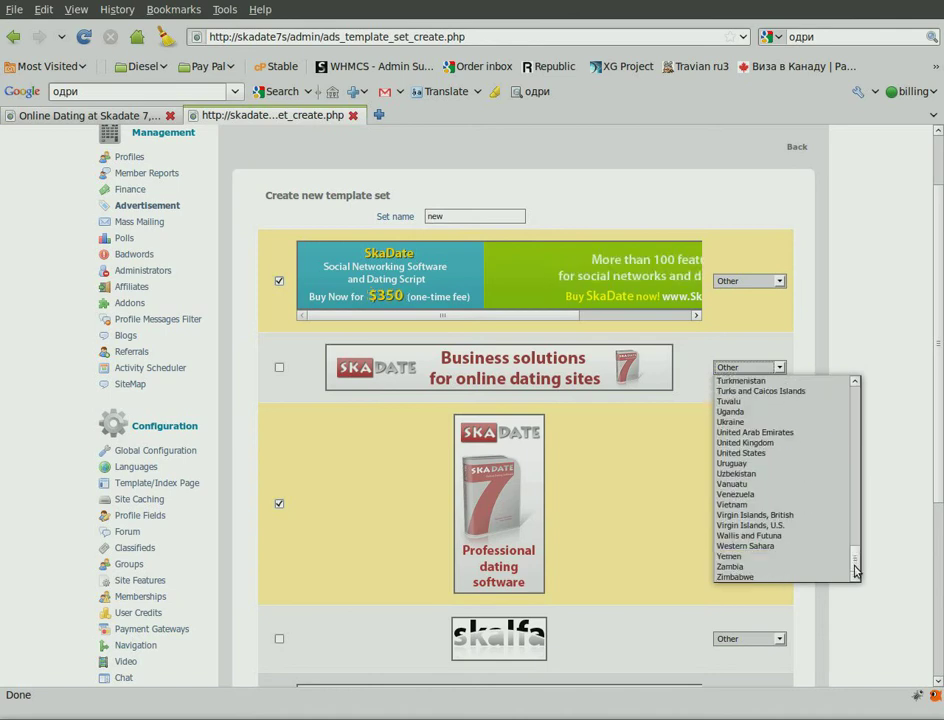
pyautogui.click(777, 454)
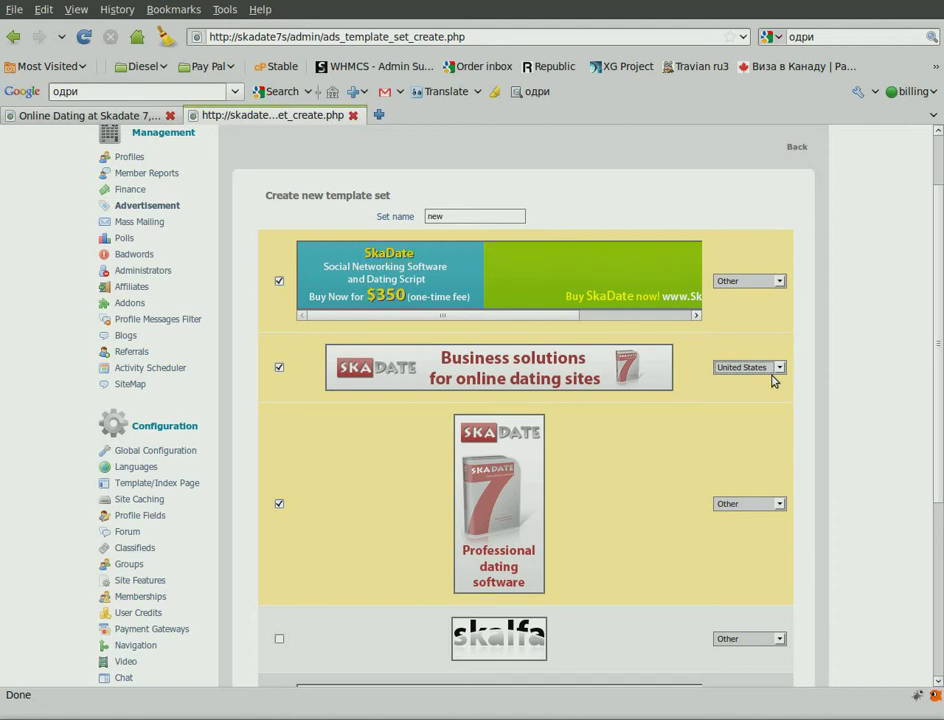
pyautogui.scroll(-5, 937, 370)
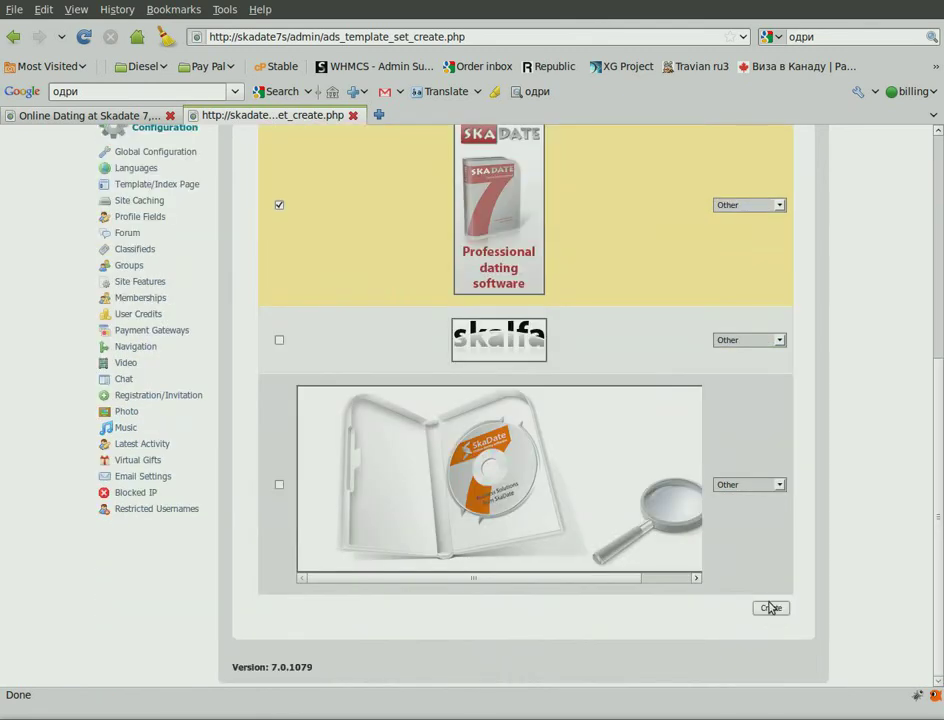
# Step: Save the template set 'new' and return to the Ads Bind page
pyautogui.click(771, 607)
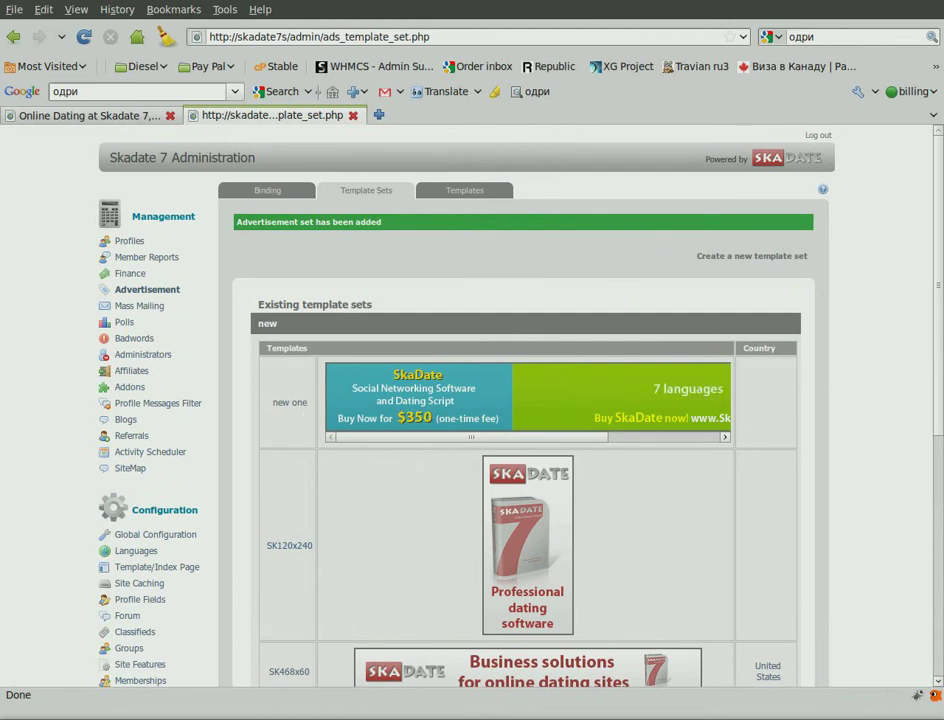
pyautogui.click(272, 192)
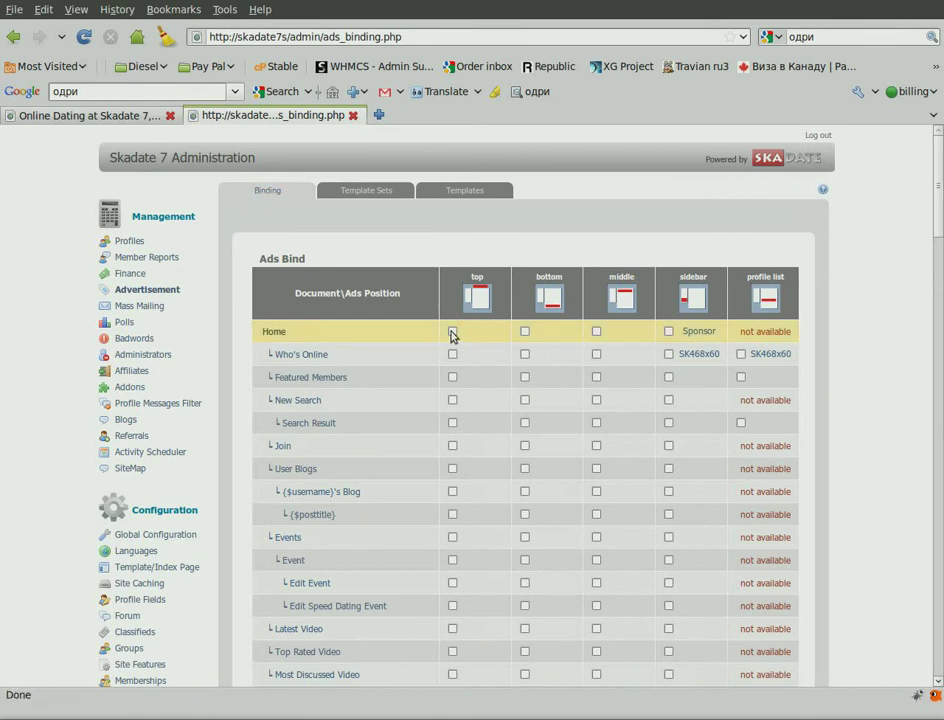
# Step: Assign the 'new' set to the Home page's top ad position
pyautogui.click(452, 332)
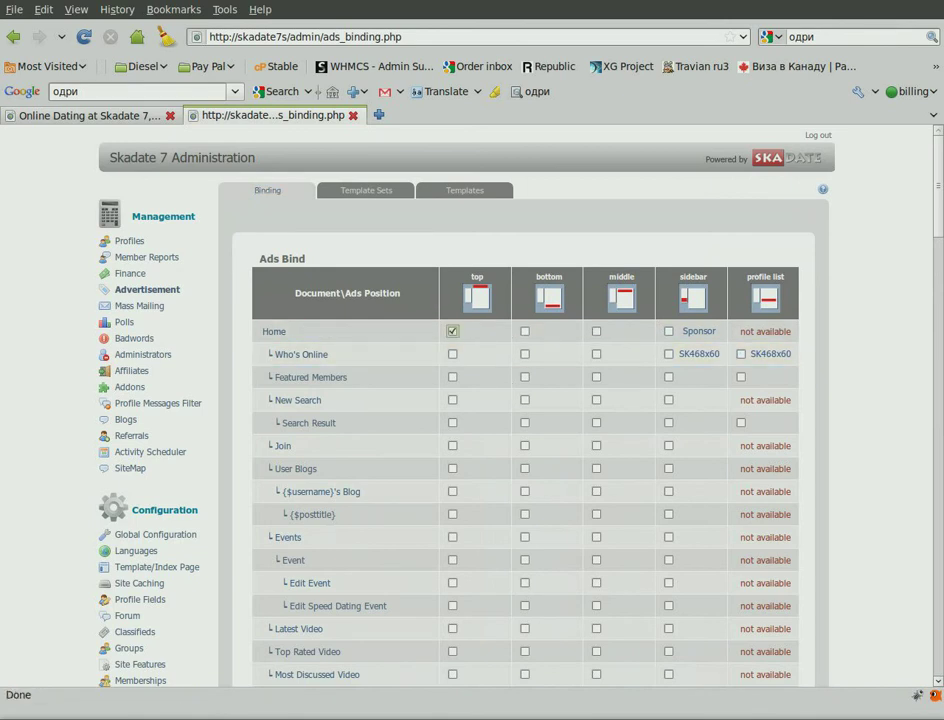
pyautogui.scroll(-15, 525, 400)
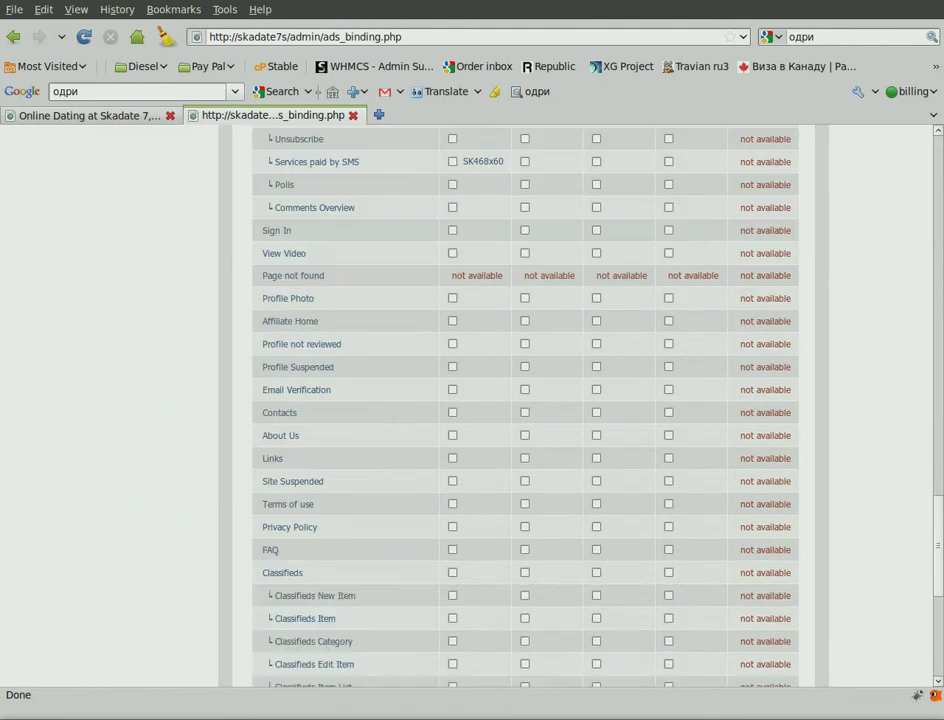
pyautogui.scroll(-8, 927, 678)
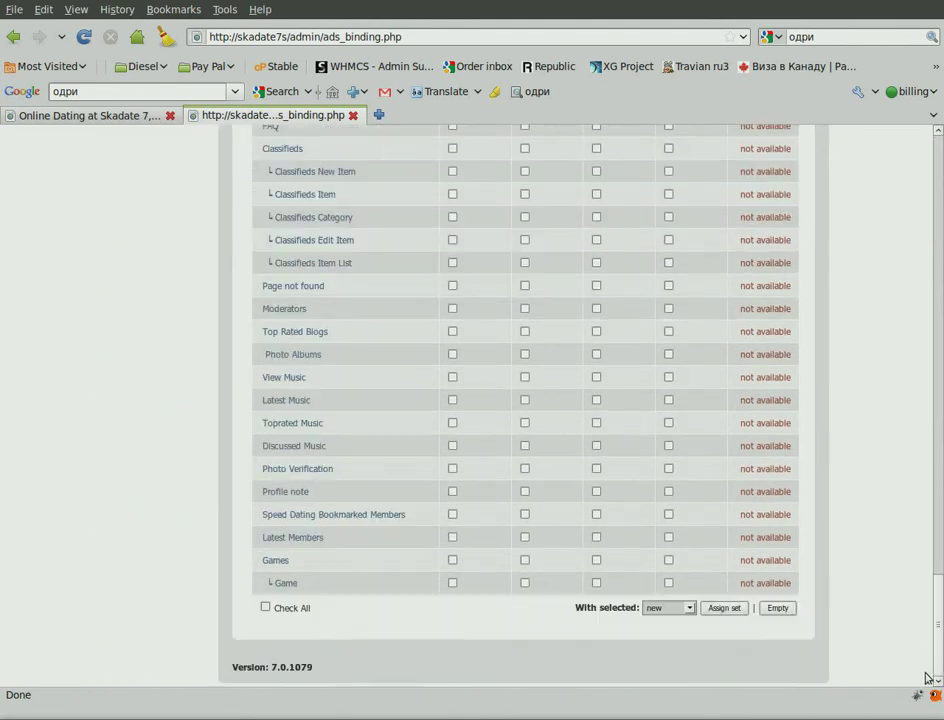
pyautogui.click(689, 609)
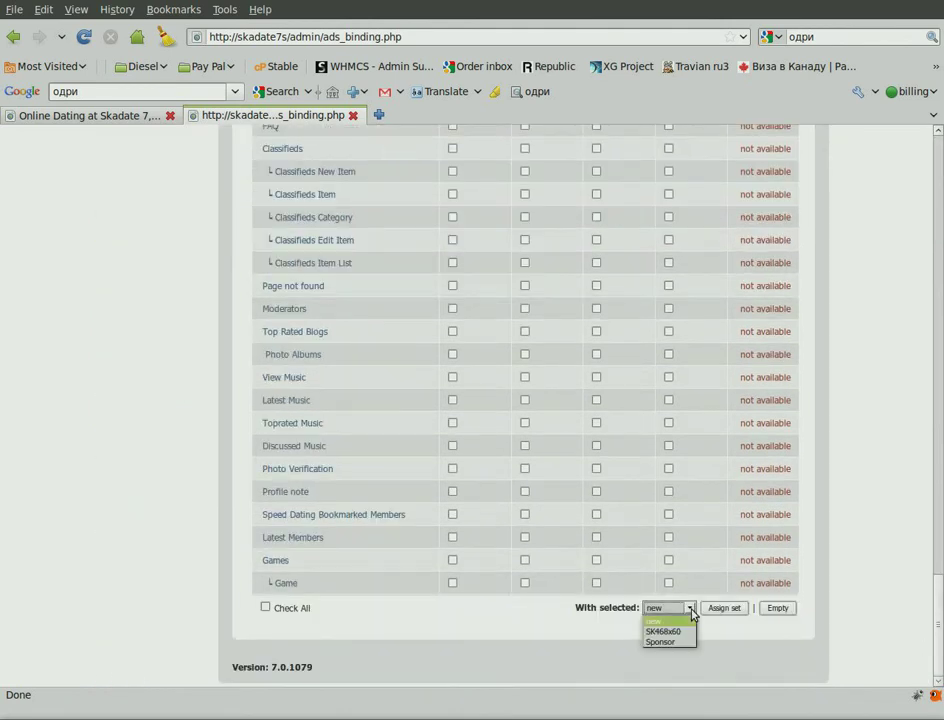
pyautogui.click(686, 622)
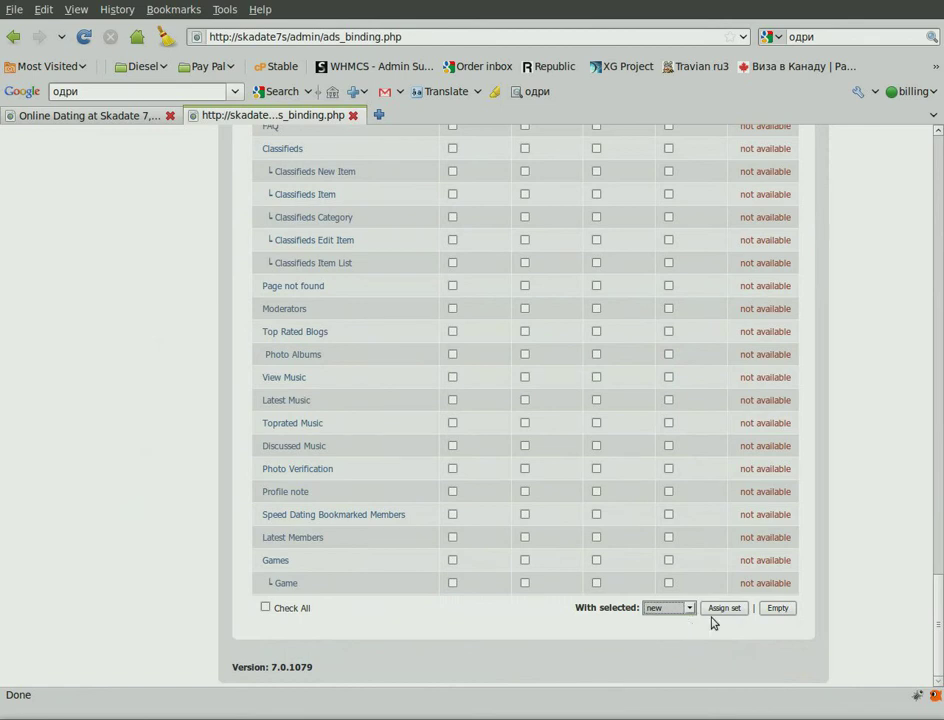
pyautogui.click(727, 613)
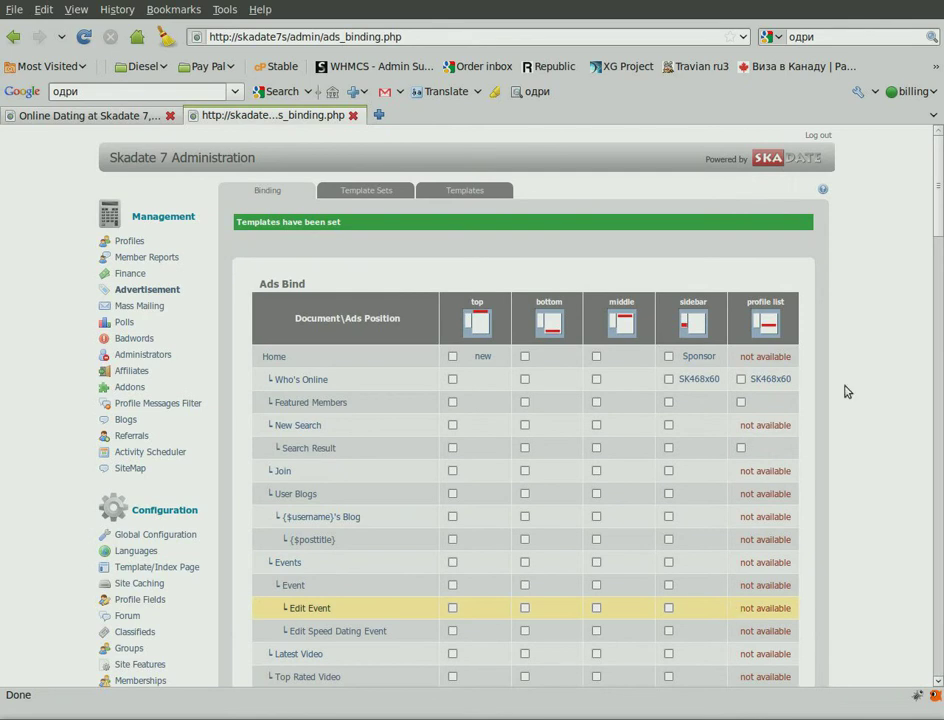
# Step: Reload the Dreamdate site home page to see the new top banner
pyautogui.click(120, 115)
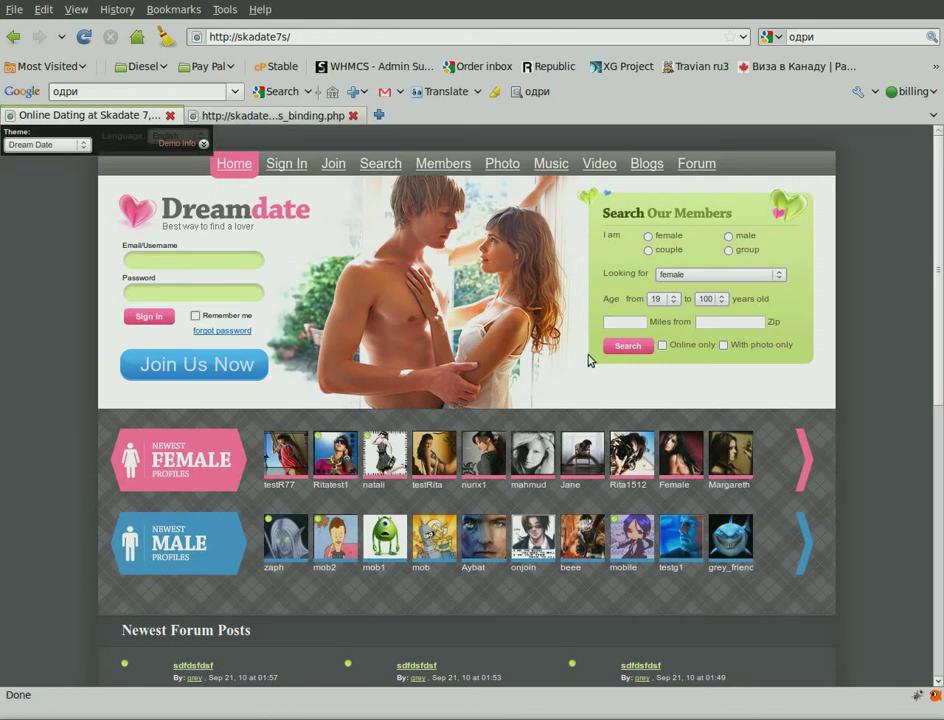
pyautogui.press('F5')
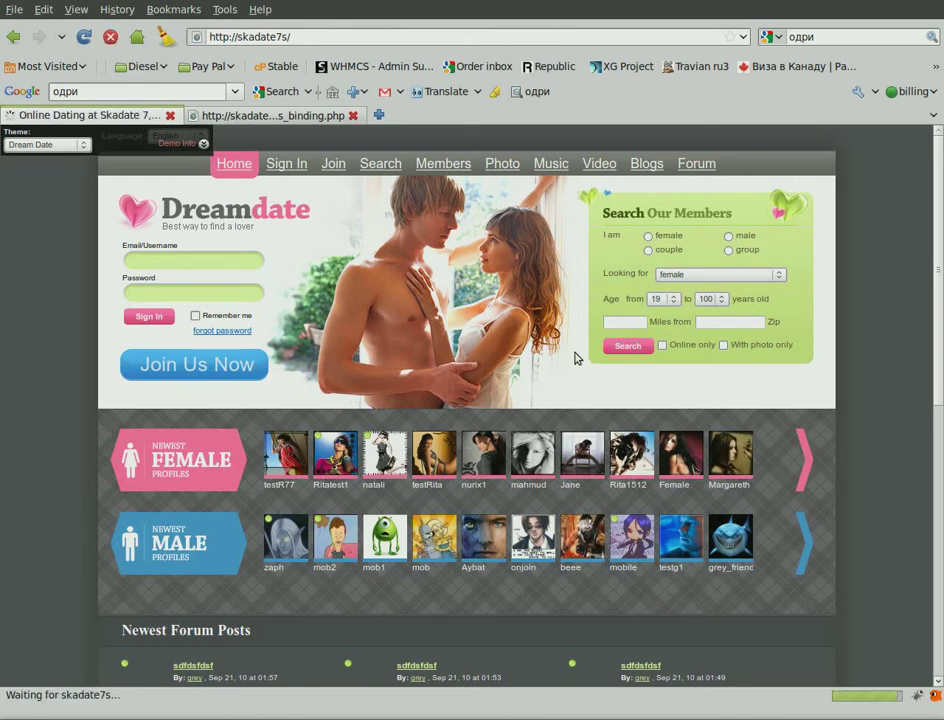